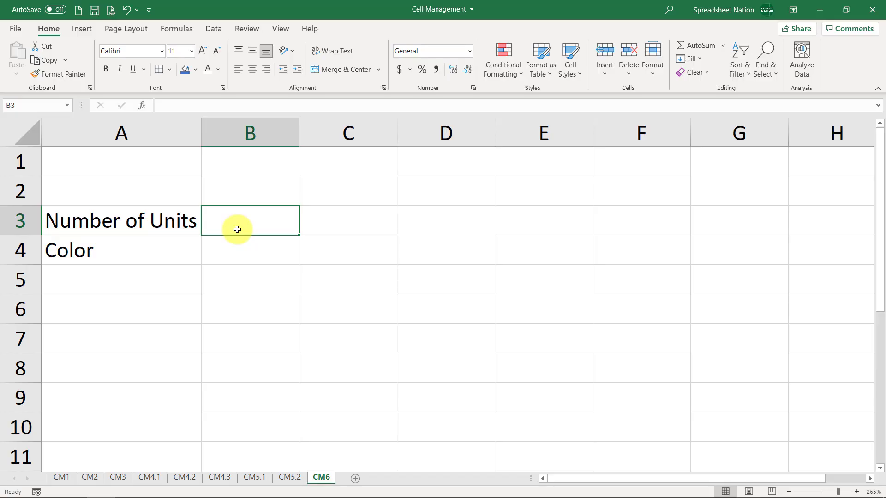
Open data validation for the Number of Units cell B3 and allow only whole numbers
left_click(252, 248)
left_click(266, 217)
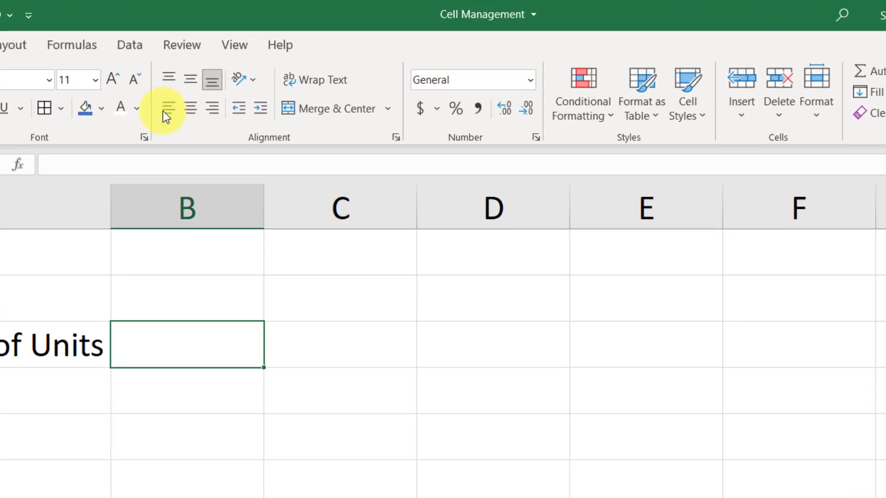
left_click(129, 45)
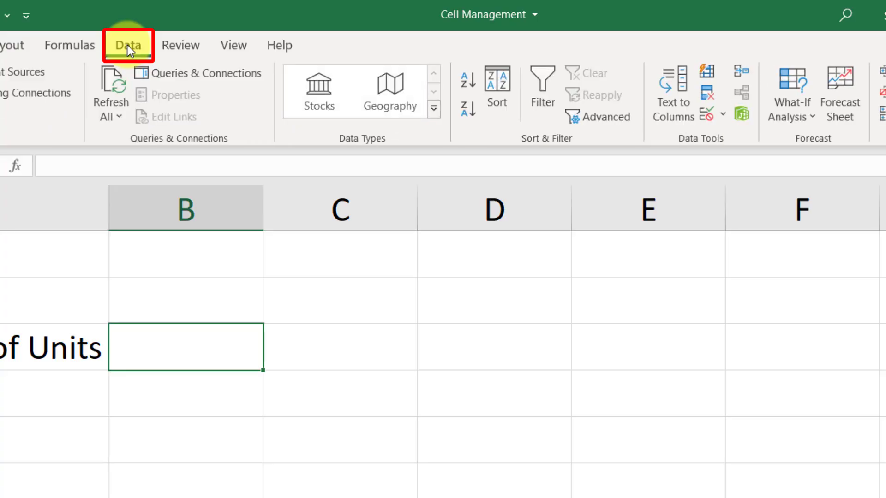
left_click(708, 115)
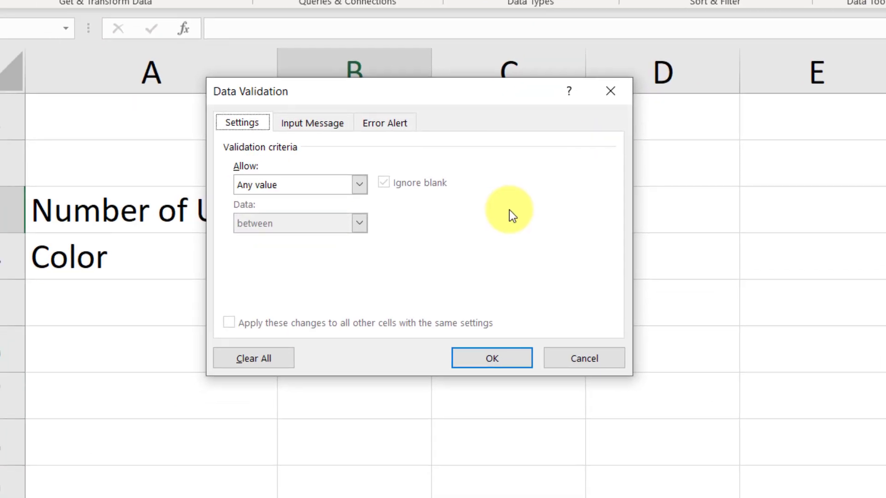
left_click(290, 187)
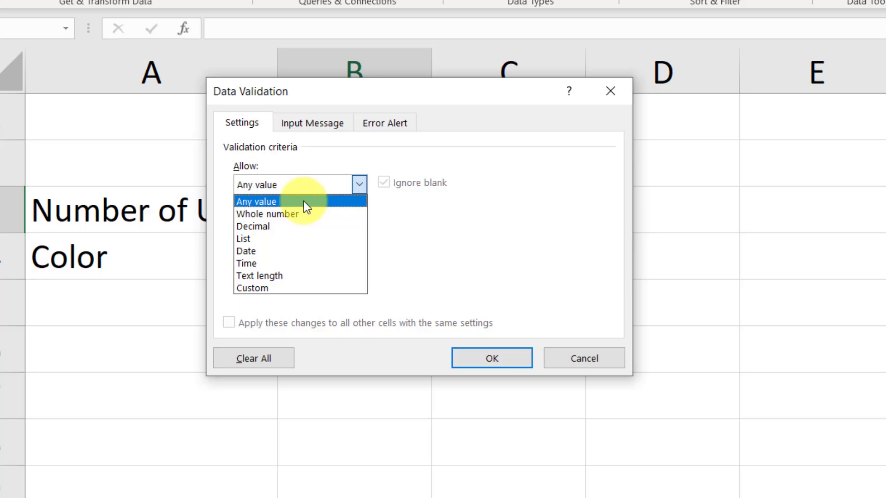
left_click(305, 215)
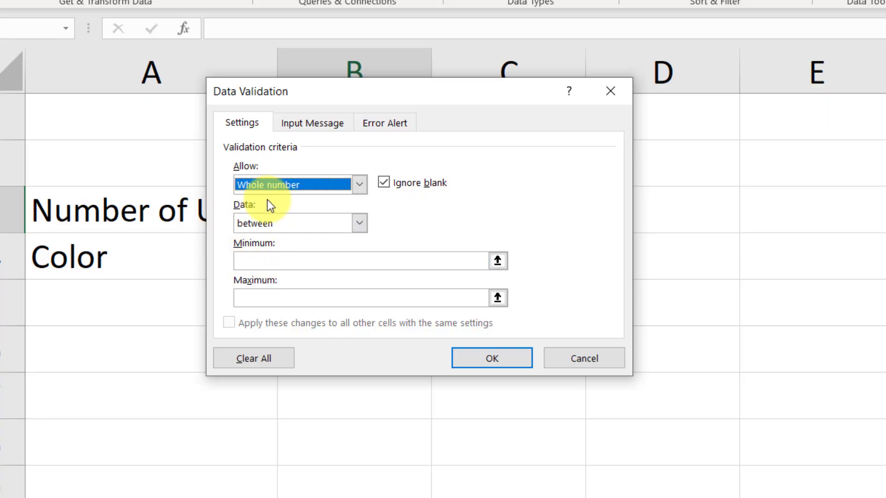
Limit the whole number in B3 to between a minimum of 1 and a maximum of 100, and apply the rule
left_click(259, 219)
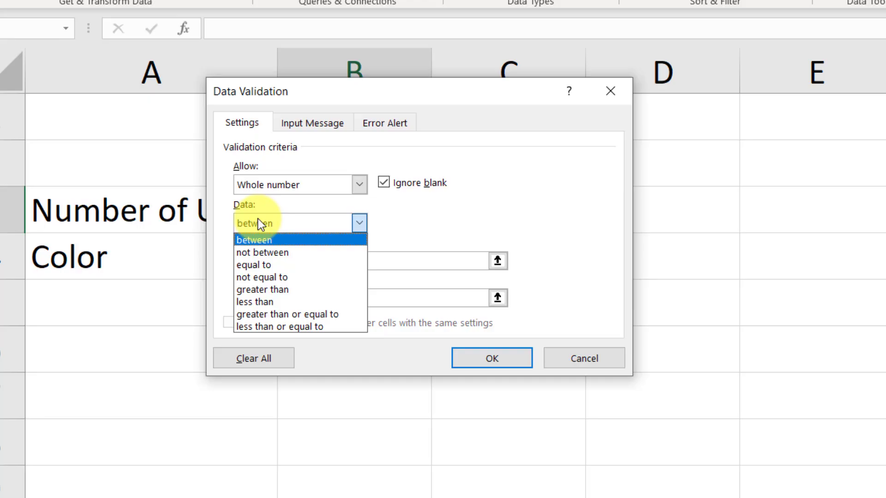
left_click(272, 221)
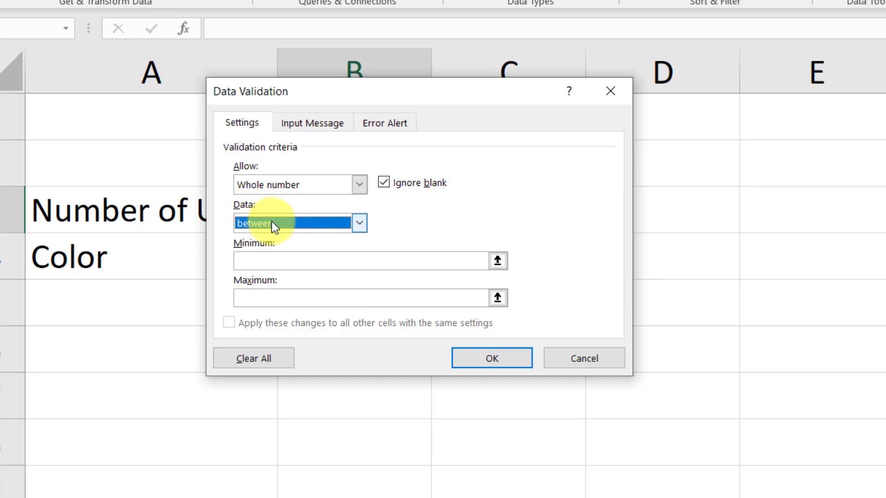
left_click(272, 262)
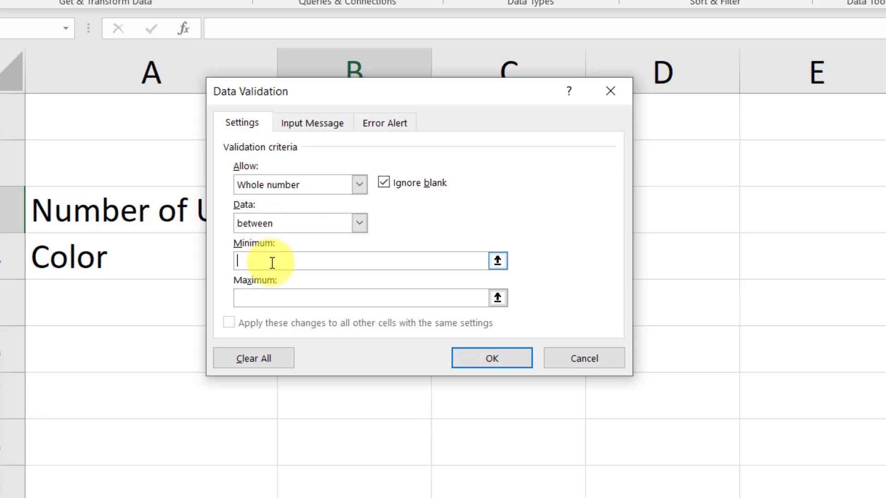
type("1")
type("100")
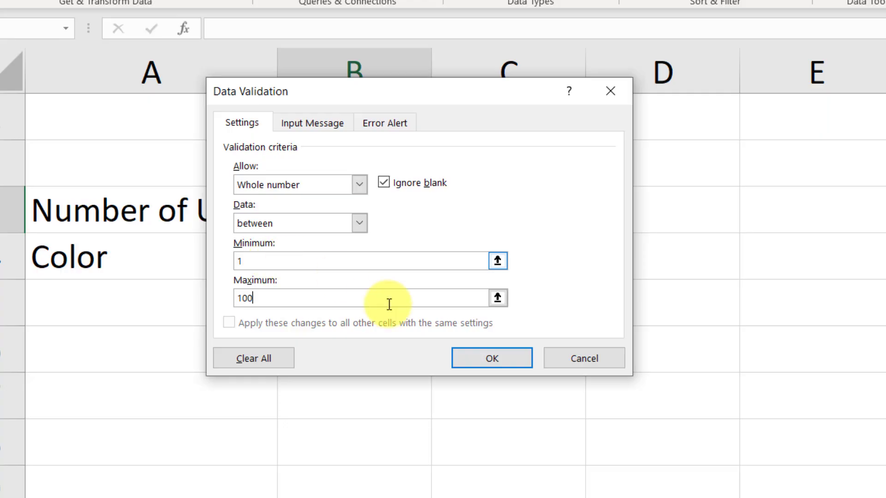
left_click(496, 358)
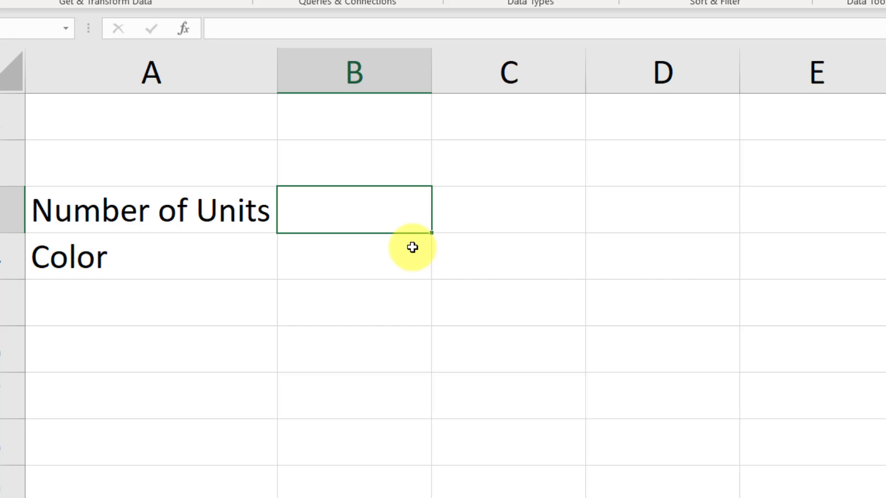
Test the validation rule by trying 101 in B3, and replace the entry with 100
type("101")
key("Return")
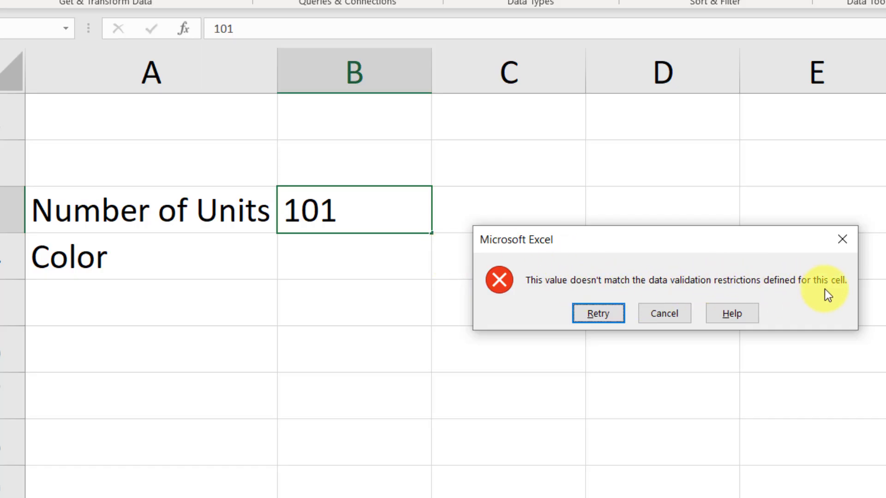
left_click(600, 313)
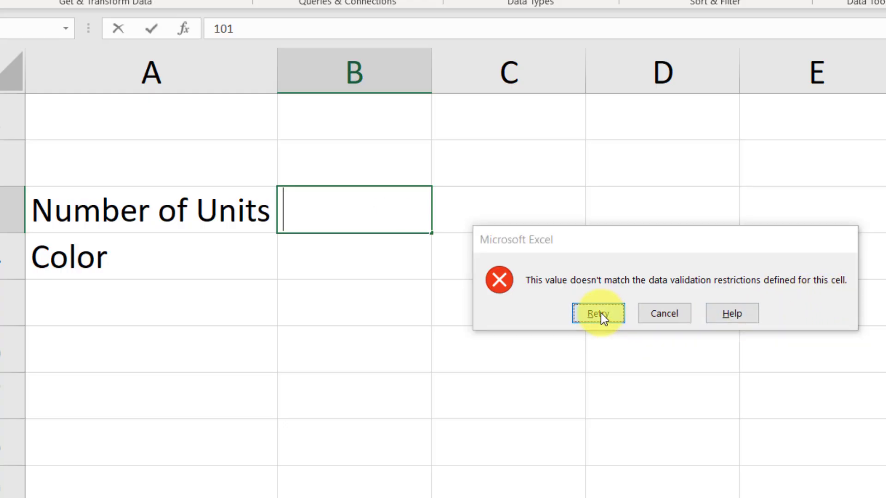
type("100")
key("Return")
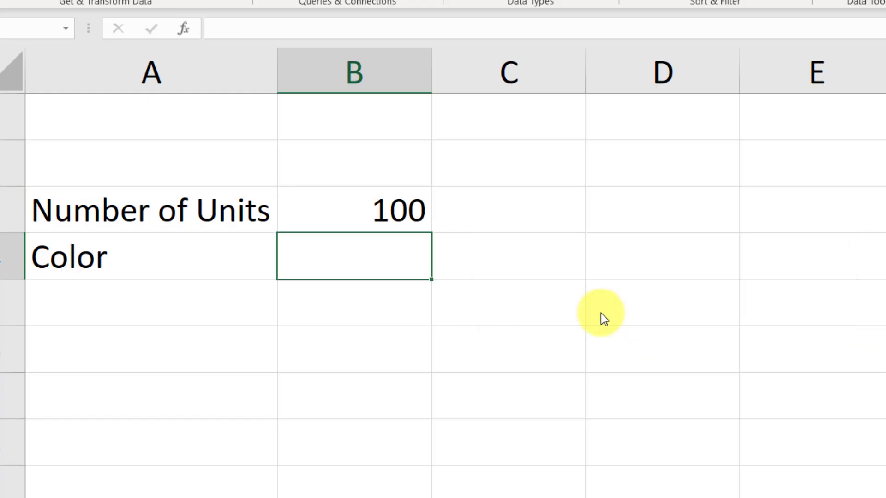
Try to enter -1 as the number of units in B3, and cancel the entry
left_click(423, 211)
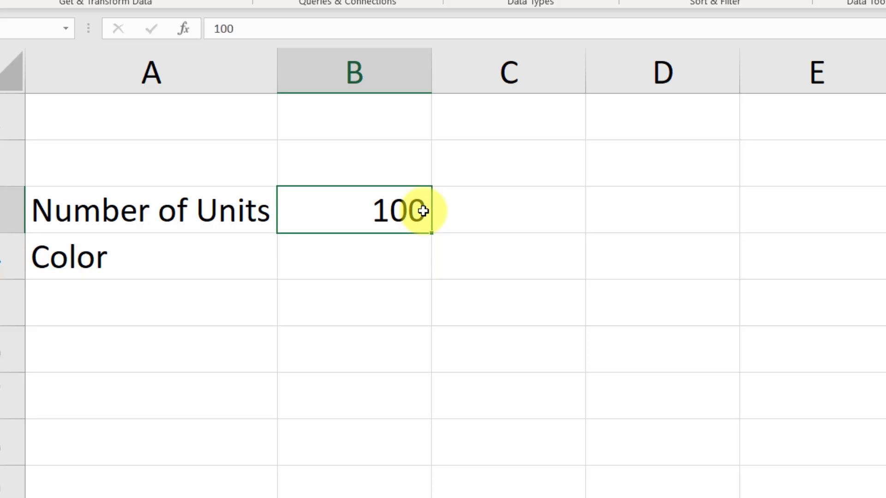
key("BackSpace")
type("-1")
key("Return")
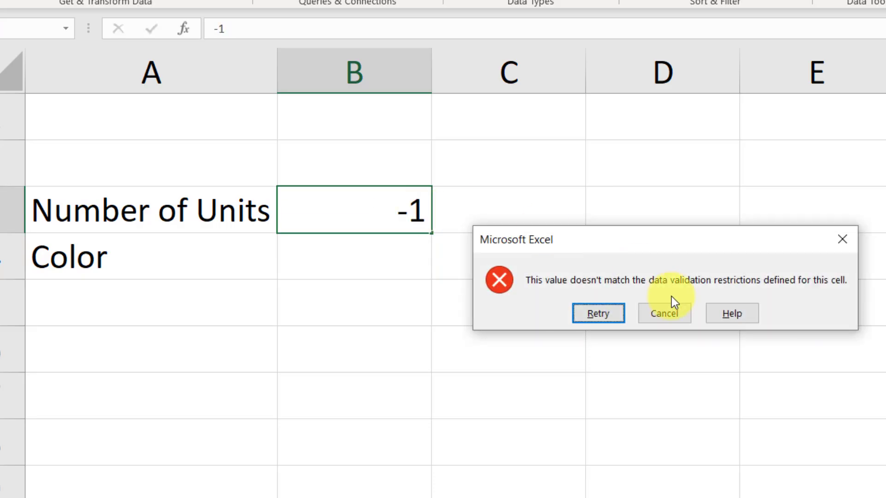
left_click(672, 312)
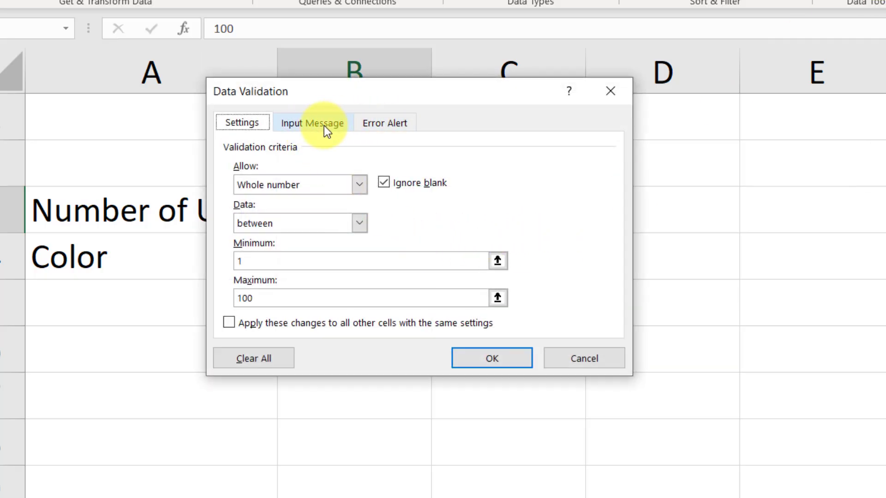
Give B3's validation an input message titled "Explanation" with the text "Put the number of units from 1 to 100"
left_click(325, 125)
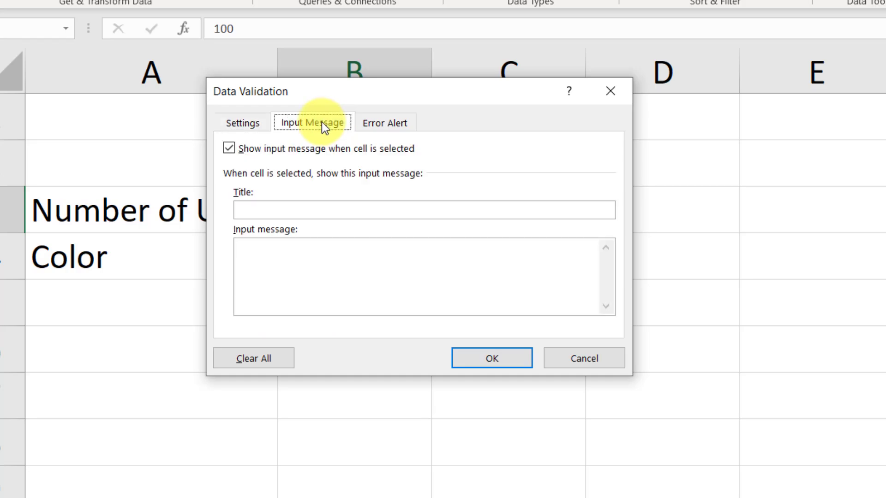
left_click(319, 211)
type("Explanation")
key("Tab")
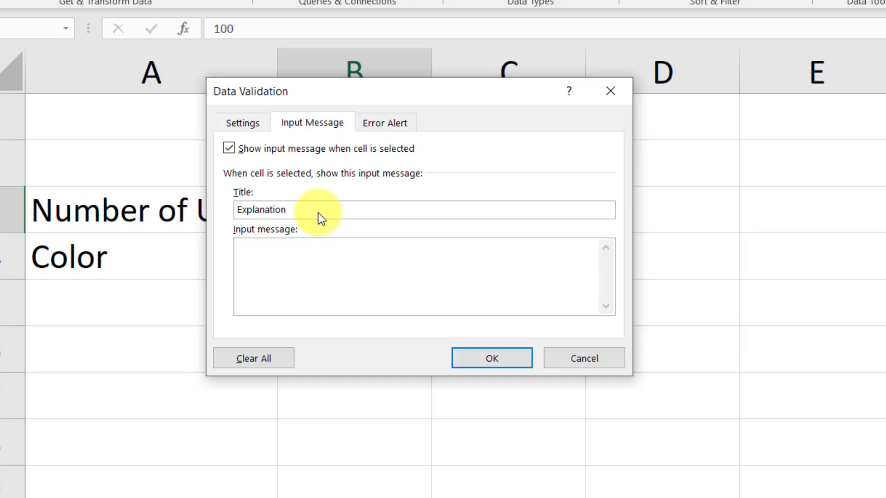
type("Put the number of units fr")
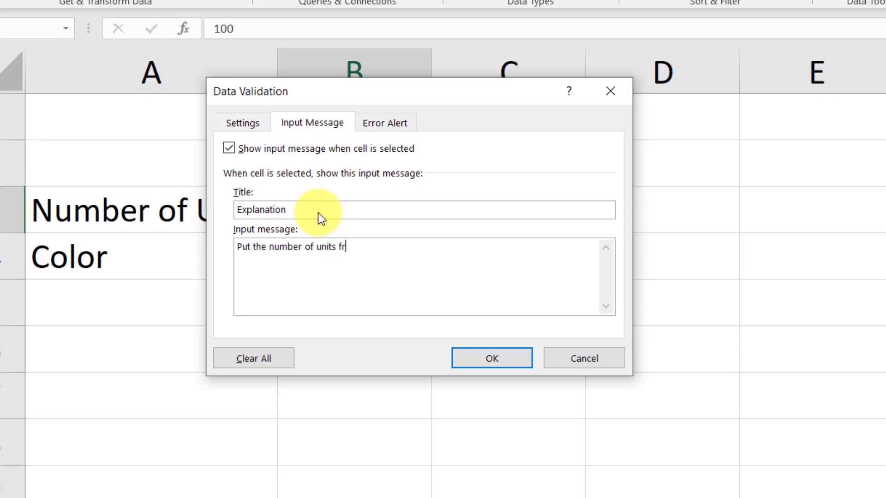
type("om 1 to 100")
Add a Stop error alert titled "Try Again" with the message "You didn't follow instructions." and apply the validation settings
left_click(376, 126)
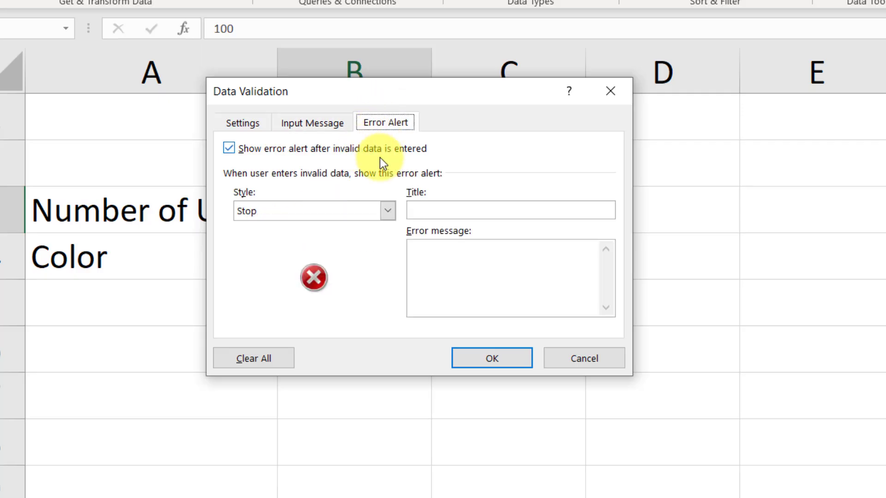
left_click(485, 205)
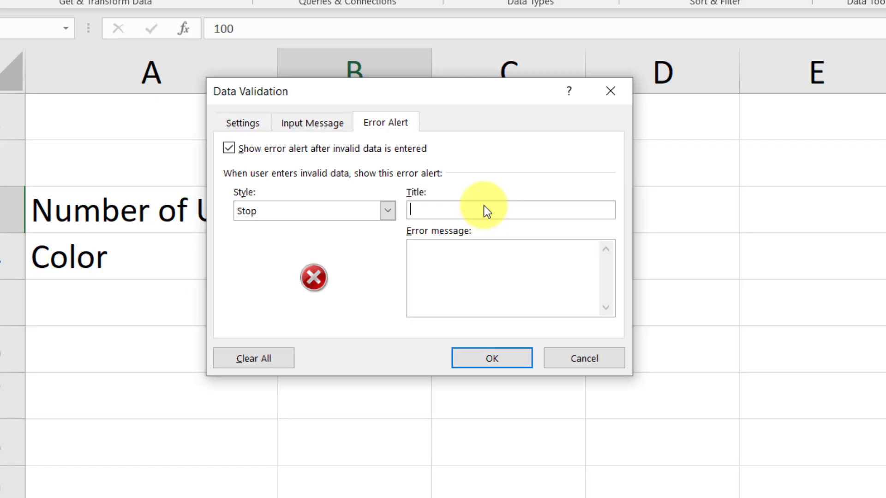
type("Try Again")
key("Tab")
type("You didn't follow instructions.")
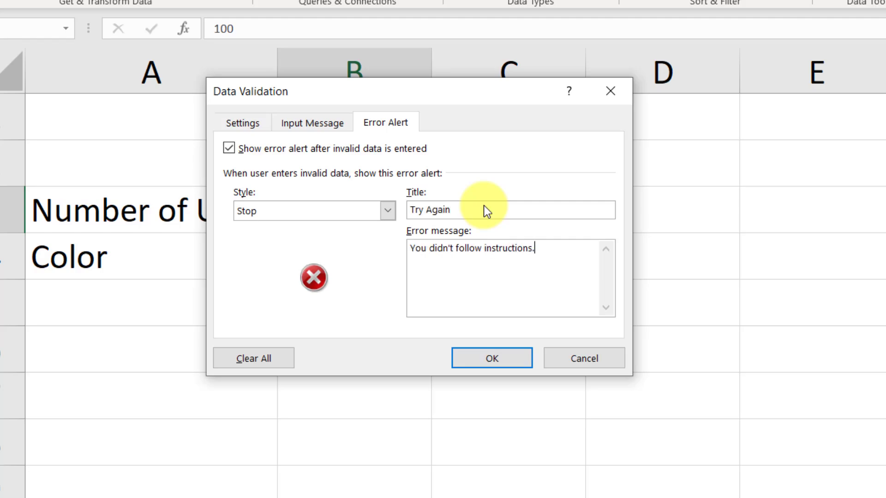
left_click(484, 359)
Test the input message and error alert by trying to change B3 to 101, and cancel the entry
left_click(720, 251)
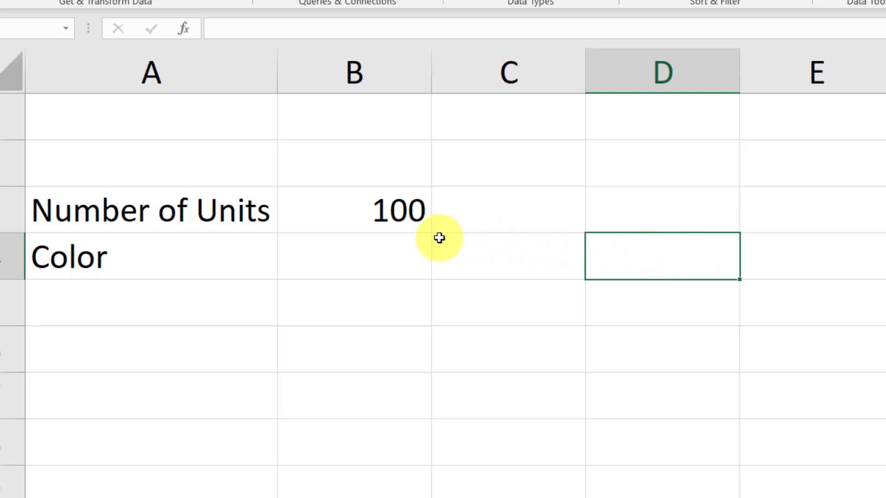
left_click(361, 213)
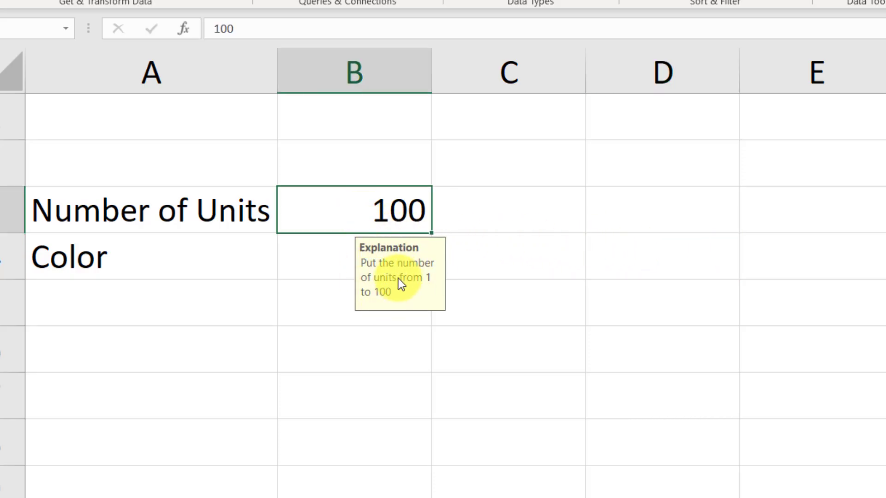
key("F2")
key("BackSpace")
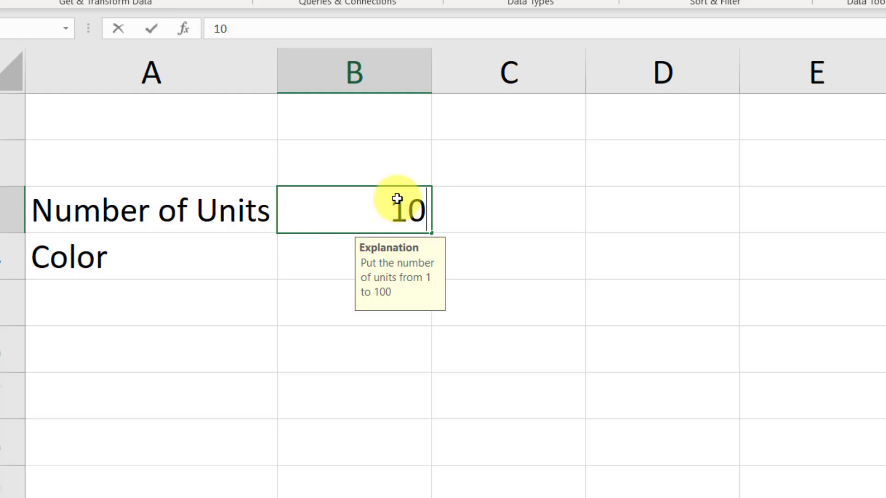
type("1")
key("Return")
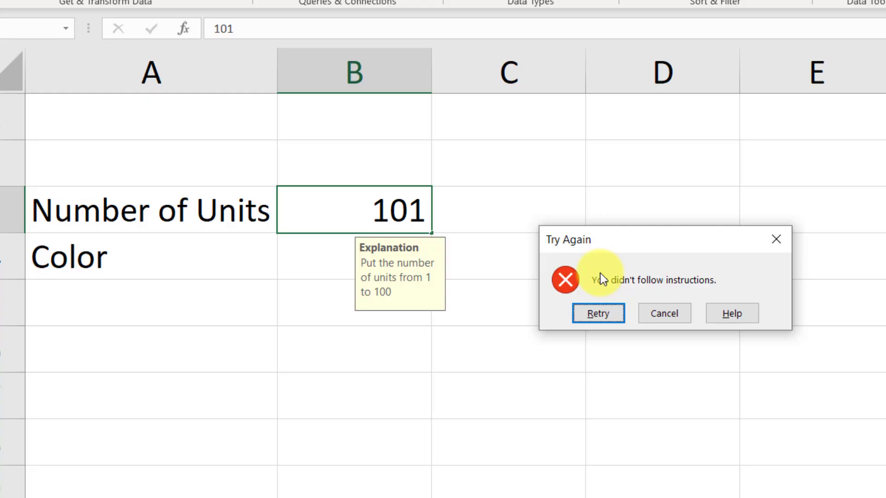
left_click(666, 317)
left_click(518, 275)
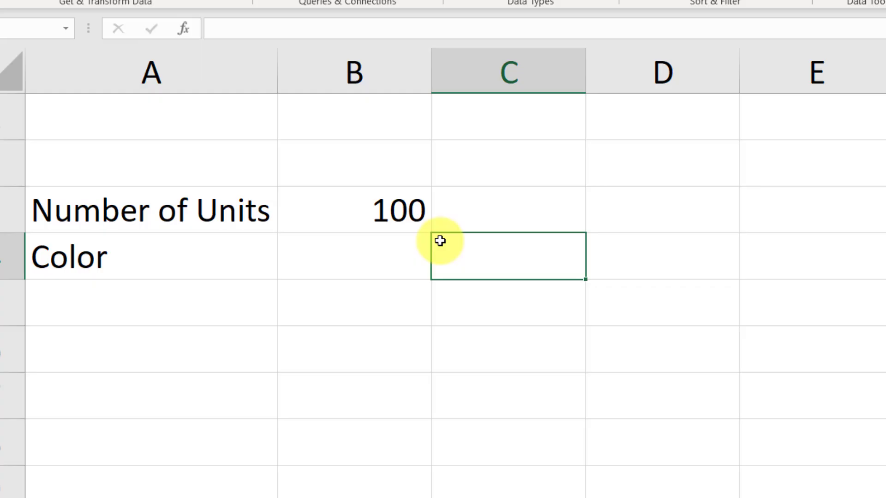
Restrict the Color cell B4 to an in-cell dropdown list with the source Red,Blue,Yellow
left_click(422, 249)
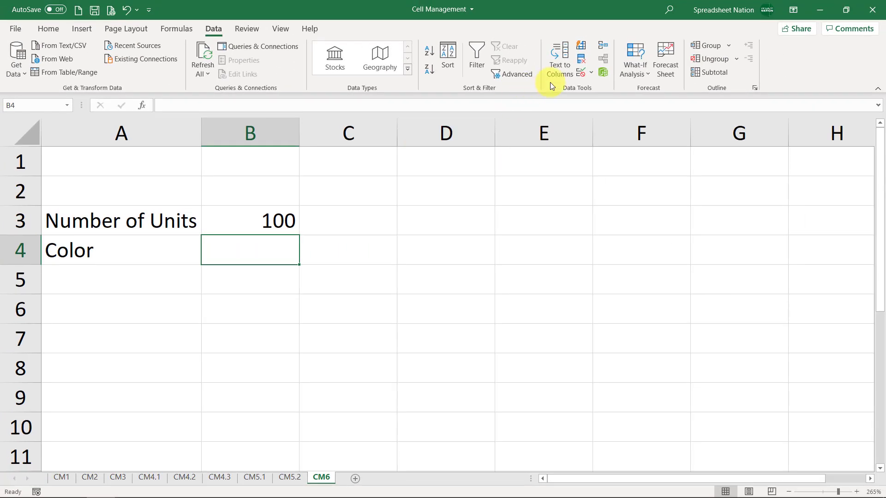
left_click(580, 75)
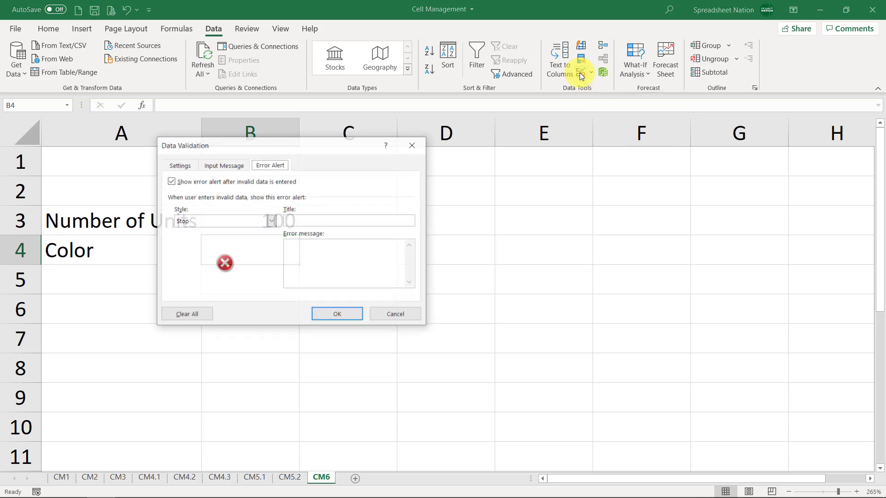
left_click(178, 165)
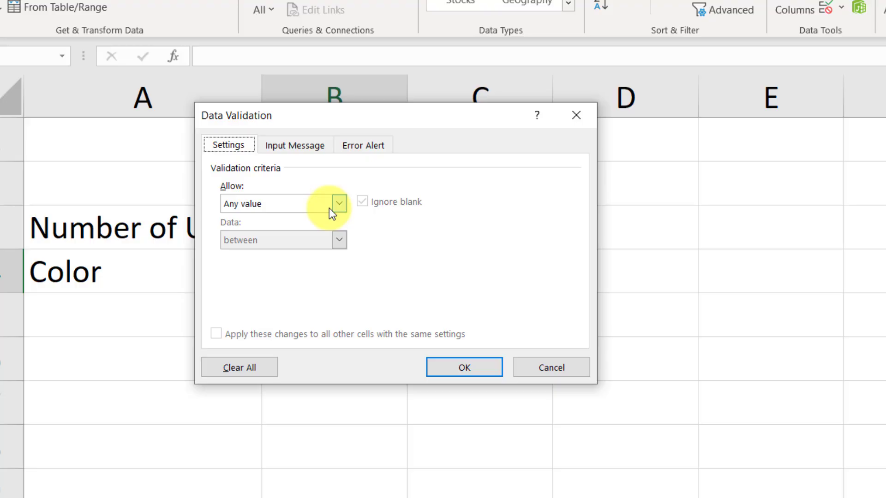
left_click(330, 213)
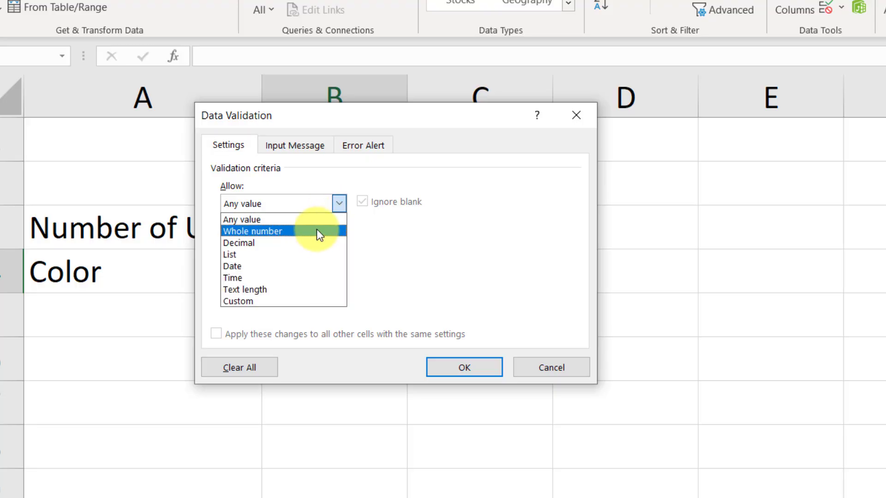
left_click(300, 254)
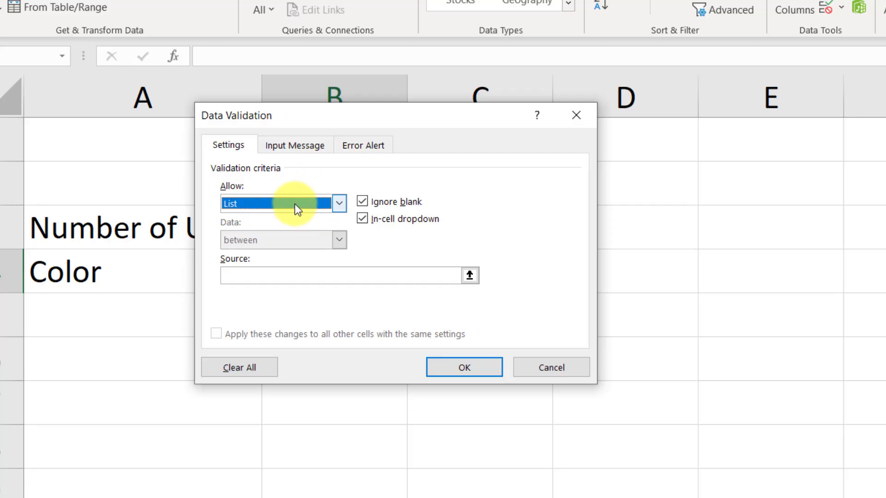
left_click(297, 276)
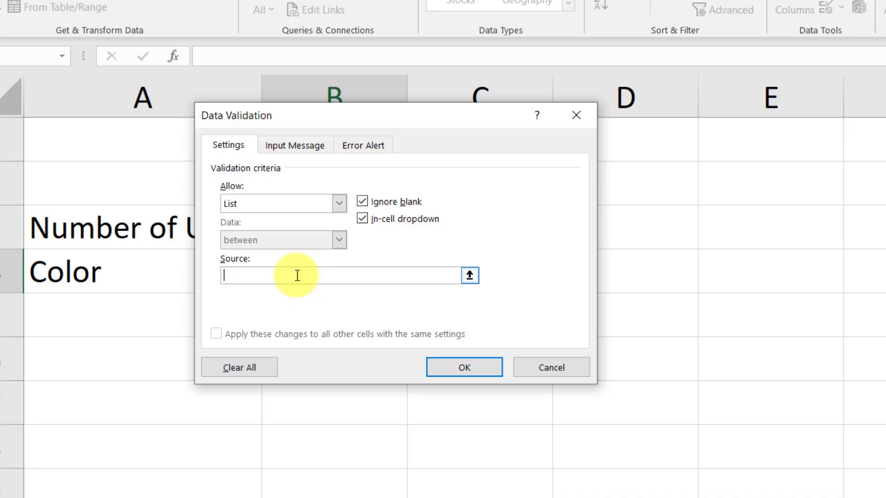
type("Red,Blue,Yellow")
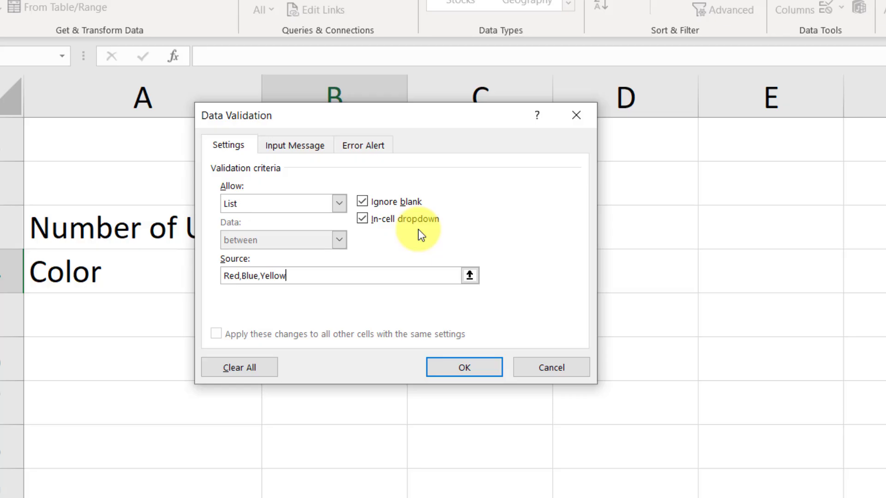
left_click(475, 372)
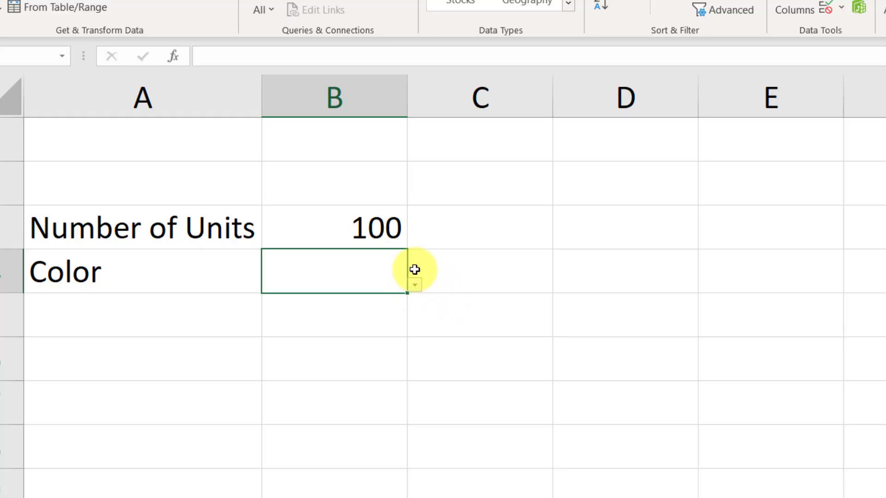
Try the Color dropdown in B4 by choosing Blue, Red and Yellow in turn, and leave the cell set to Red
left_click(467, 278)
left_click(390, 279)
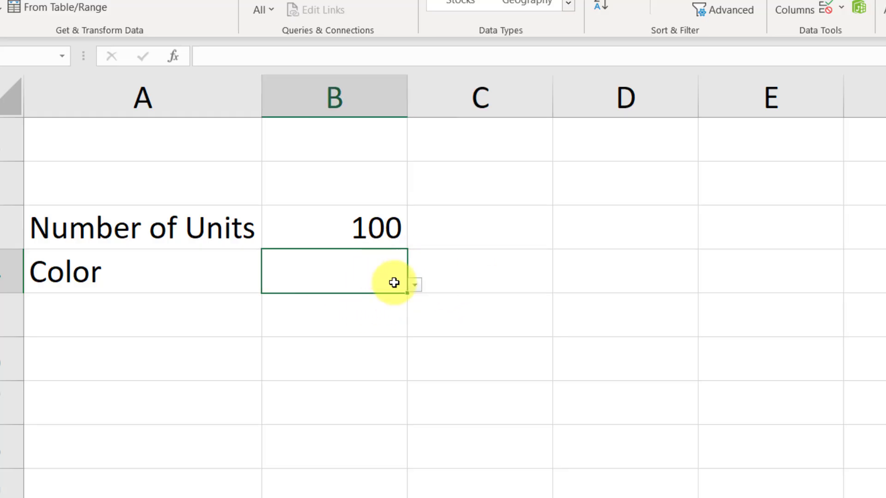
left_click(414, 286)
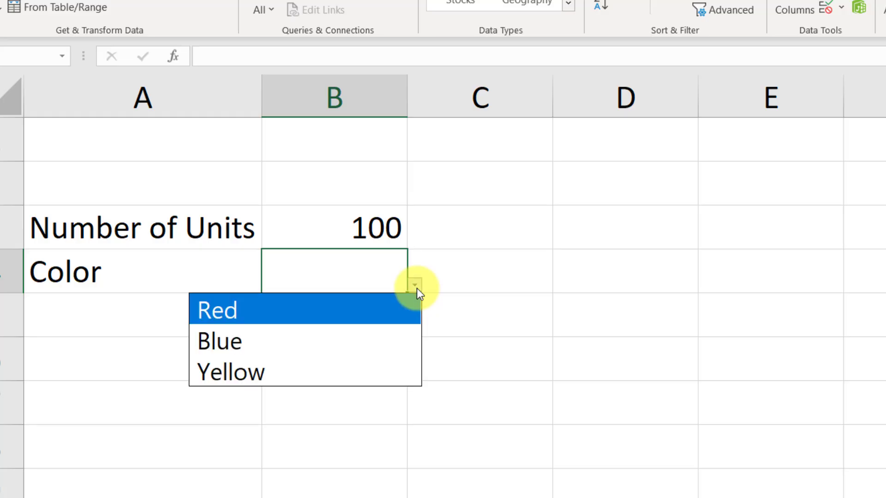
left_click(351, 338)
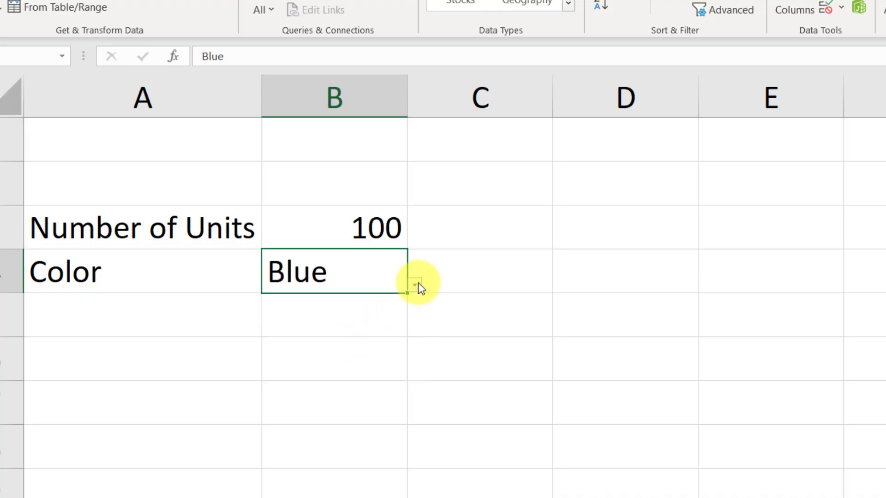
left_click(418, 284)
left_click(346, 318)
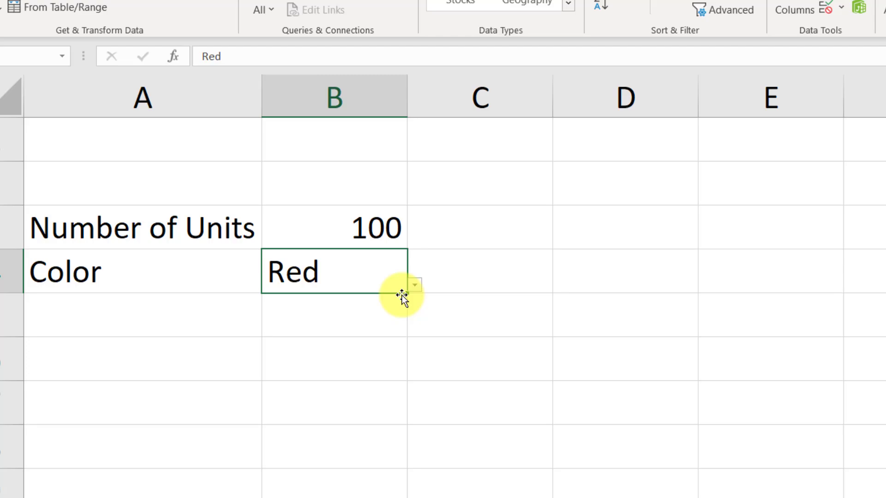
left_click(415, 284)
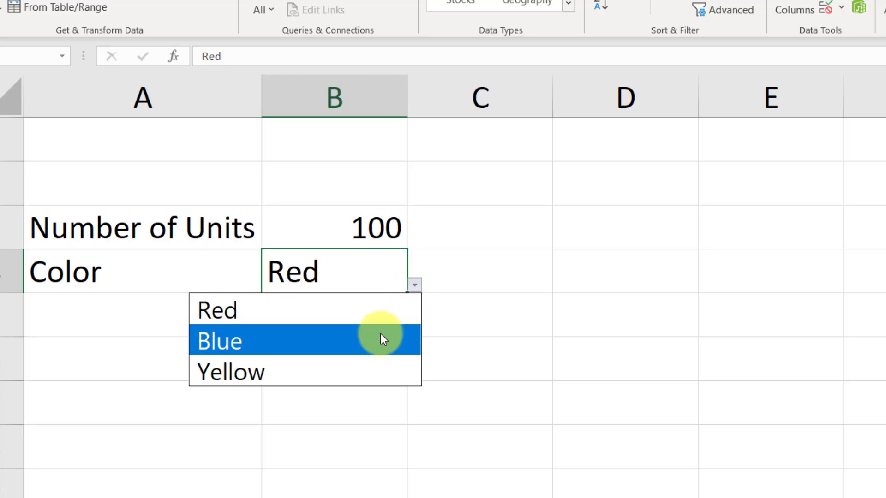
left_click(373, 366)
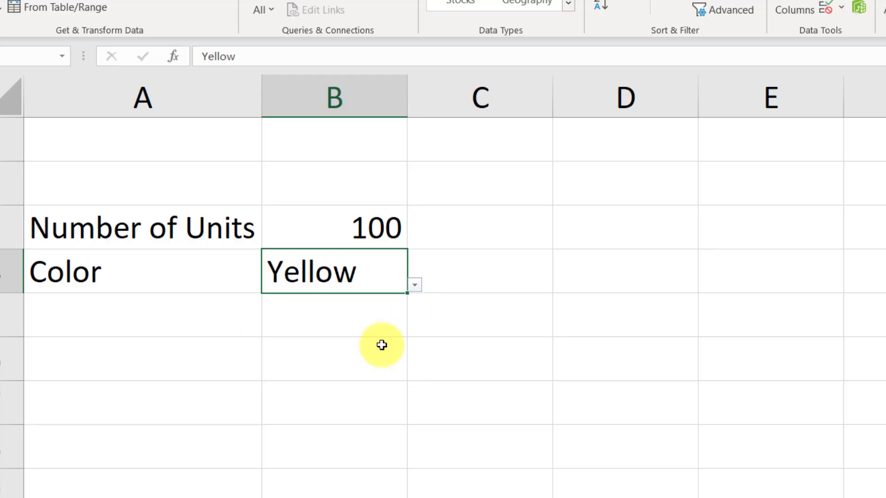
left_click(415, 287)
left_click(397, 311)
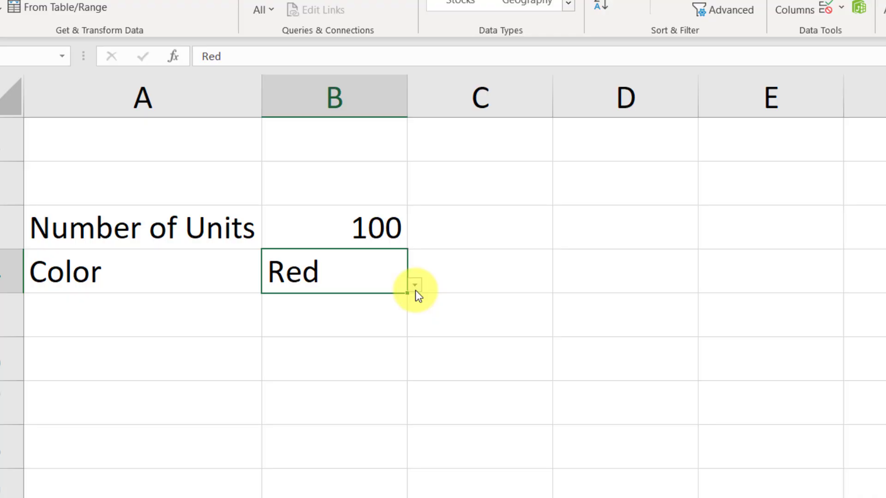
Test the list restriction by trying to enter Orange in B4, and cancel the entry
type("Orange")
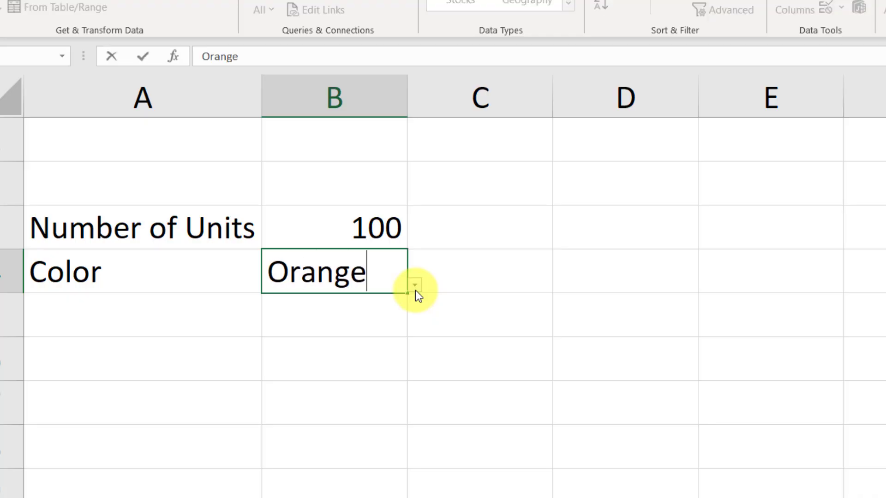
key("Return")
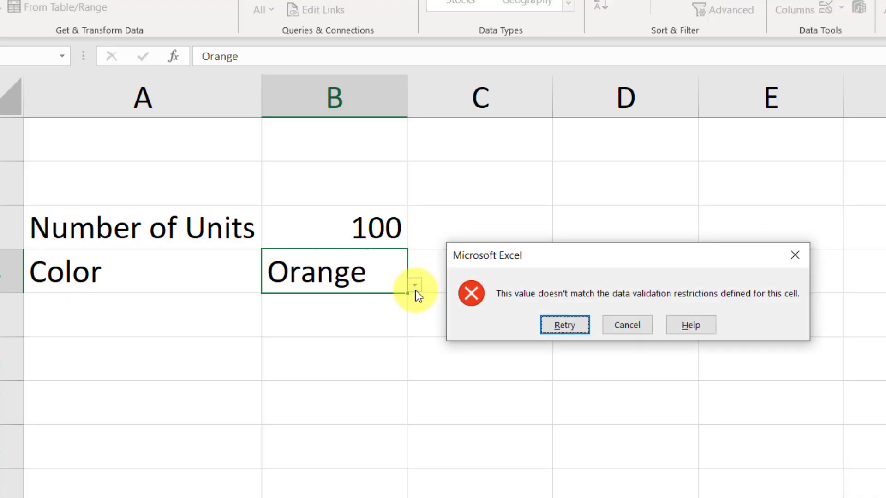
left_click(649, 326)
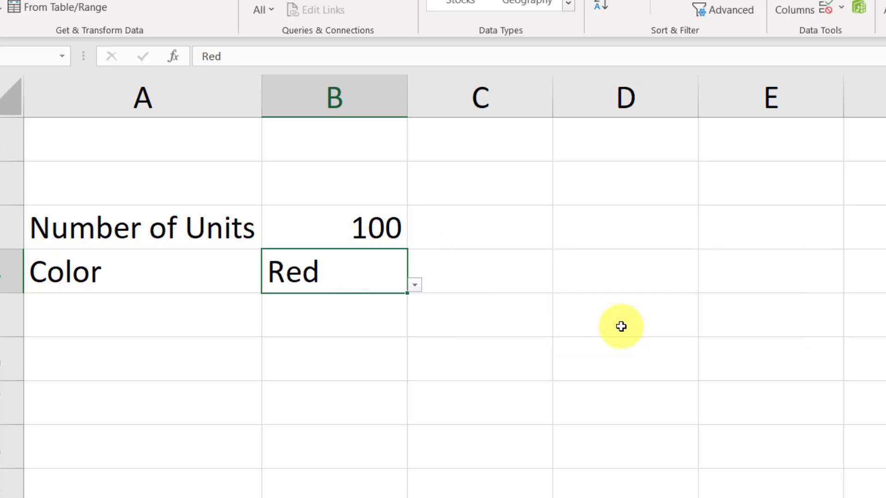
left_click(831, 11)
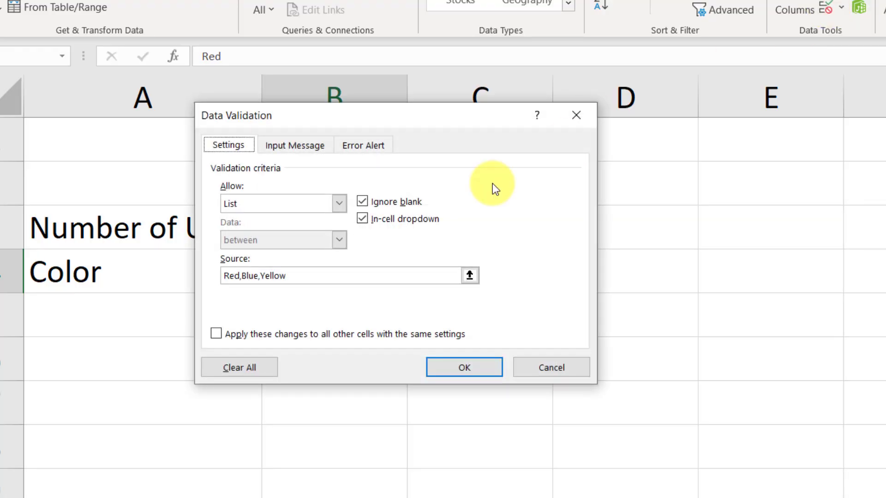
left_click_drag(319, 278, 165, 279)
key("BackSpace")
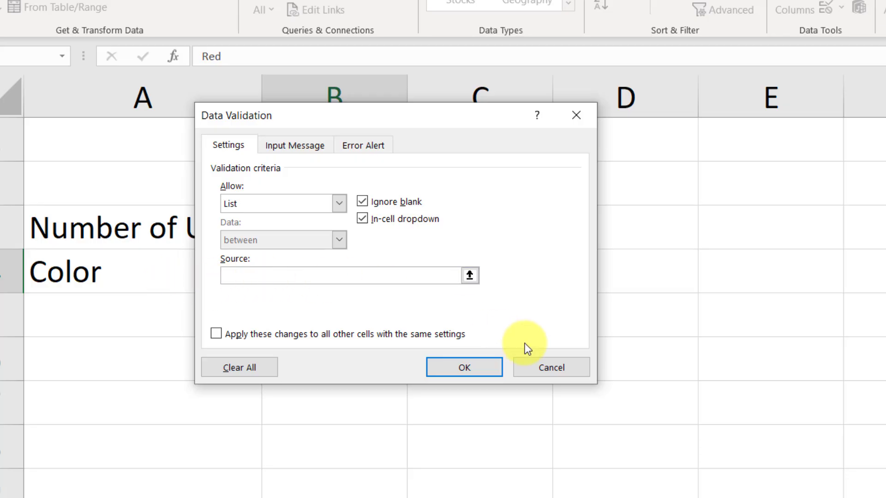
left_click(563, 368)
Enter the color options Red, Blue, Green and Yellow in cells F1 to F4
left_click(867, 157)
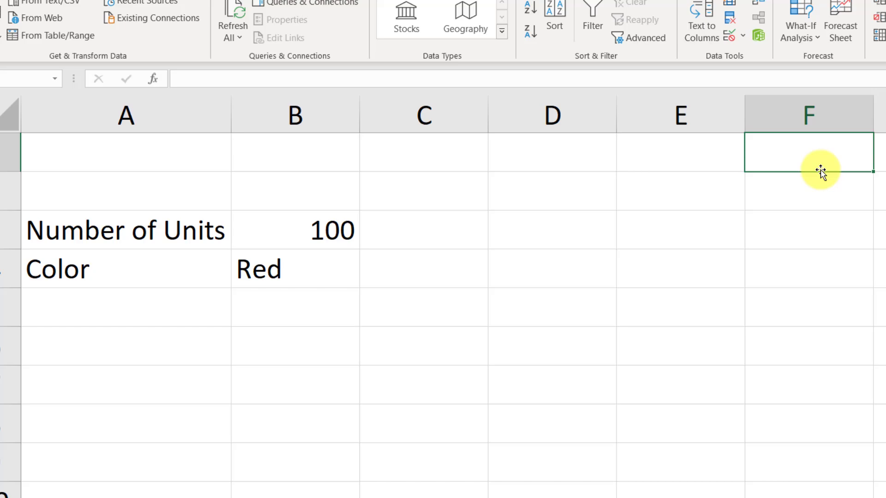
type("Red")
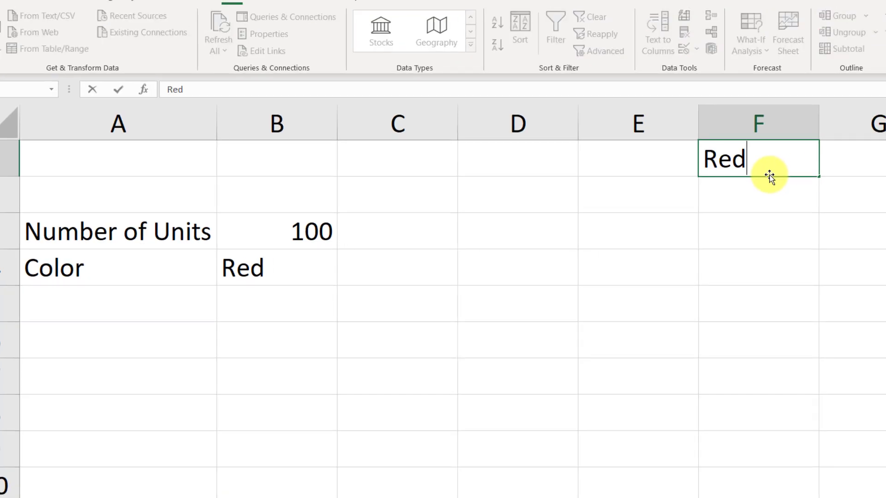
key("Return")
type("Blue")
key("Return")
type("Green")
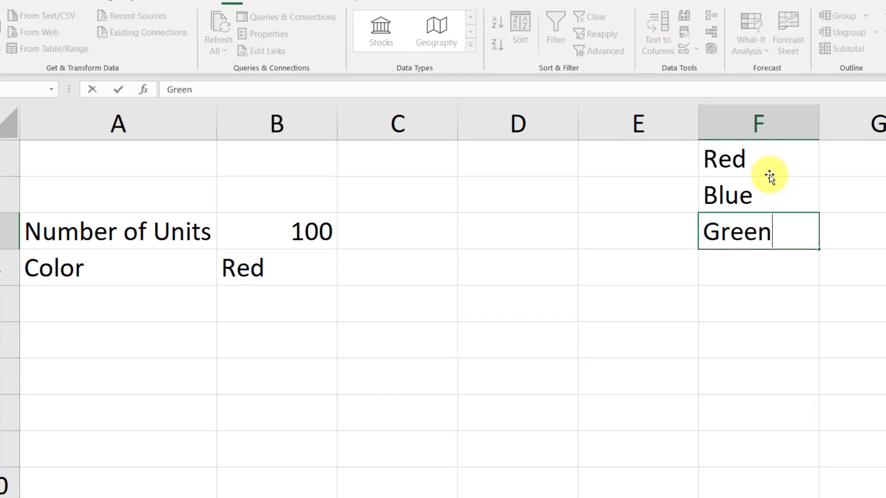
key("Return")
type("Yellow")
key("Return")
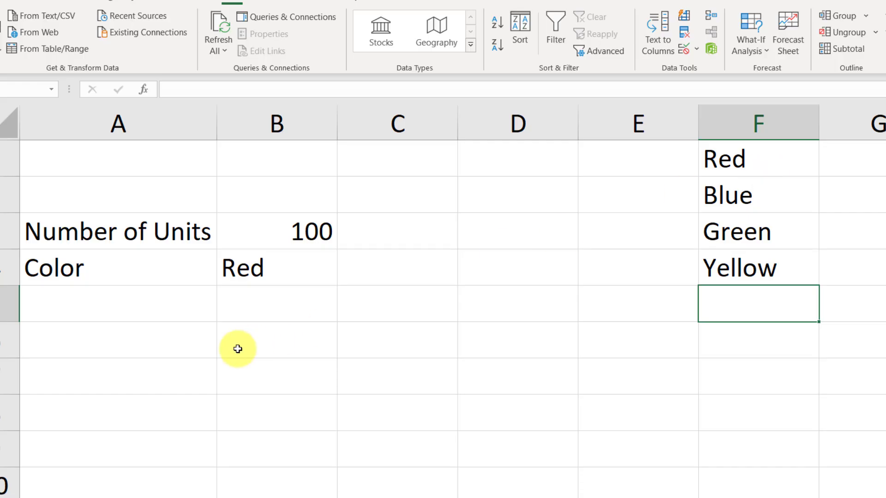
Replace the source of B4's validation list with the range =$F$1:$F$4, apply it, and check the dropdown options
left_click(259, 257)
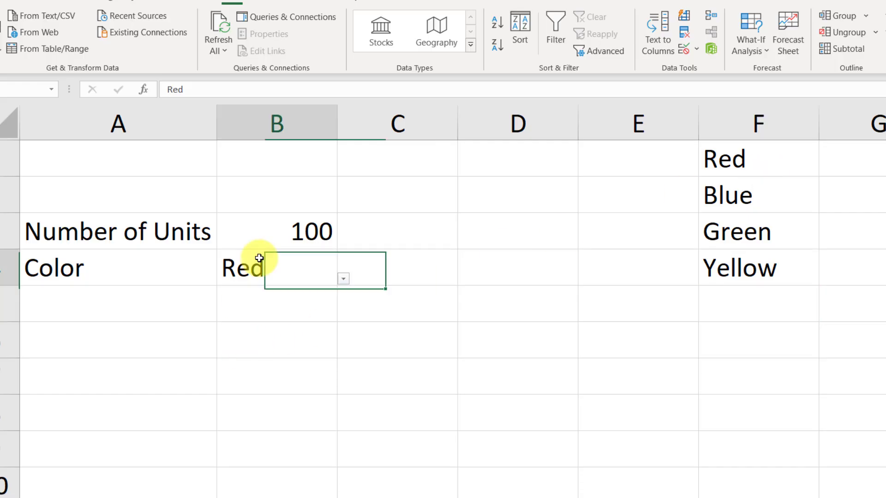
left_click(684, 48)
left_click_drag(330, 271, 149, 256)
key("Delete")
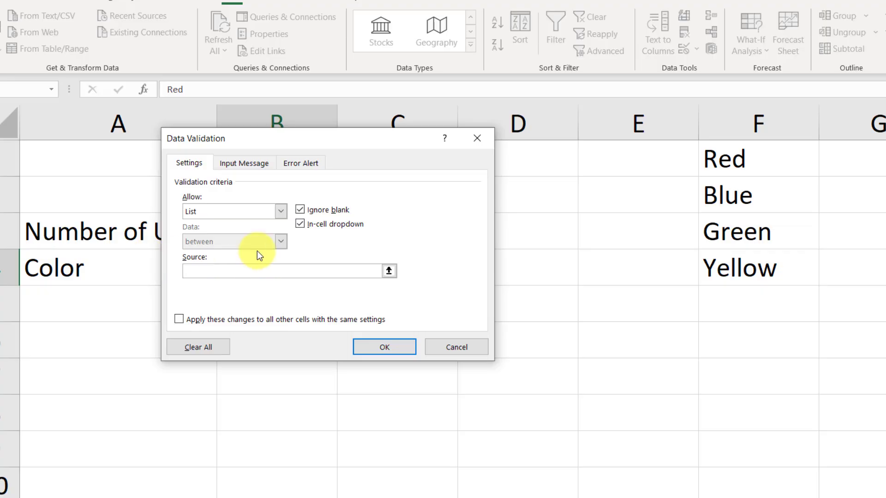
left_click(389, 270)
left_click_drag(734, 156, 729, 265)
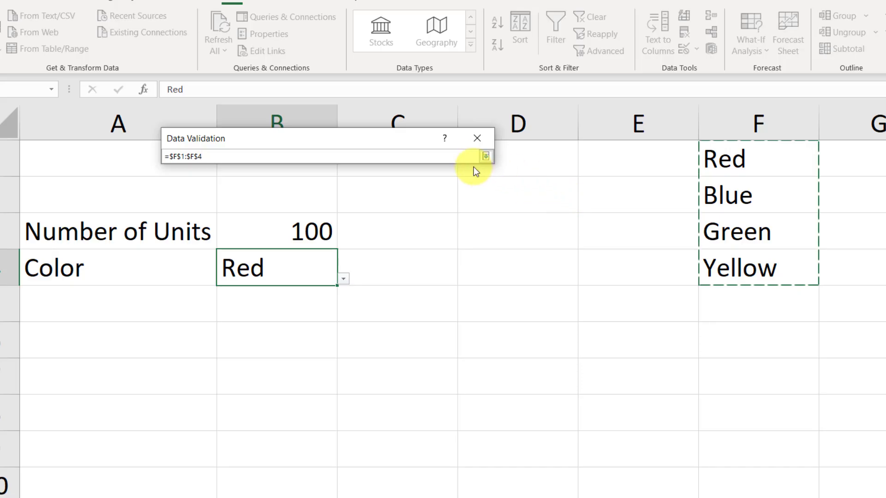
left_click(486, 157)
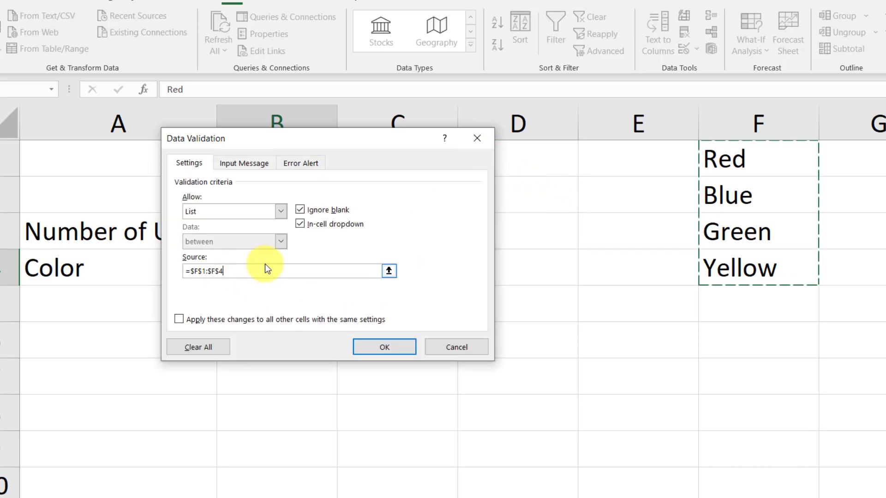
left_click(389, 349)
left_click(343, 279)
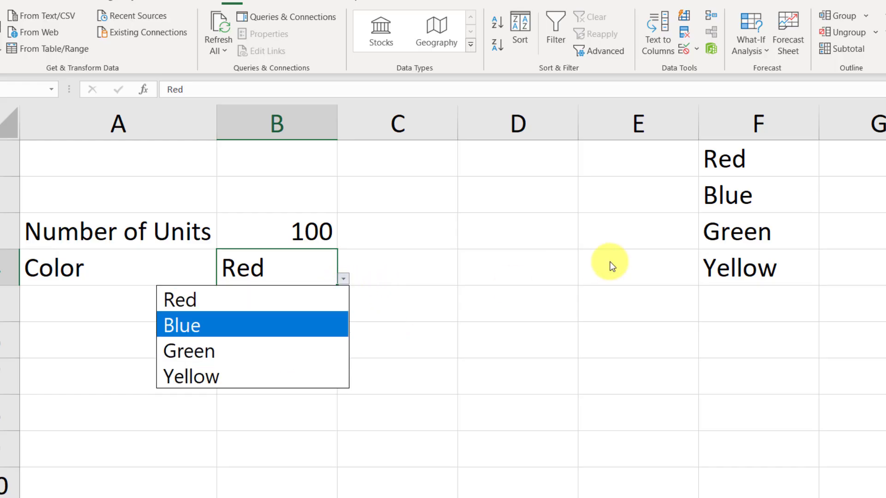
left_click(633, 279)
Change the Green entry in F3 to Orange and check the dropdown options in B4
left_click(775, 230)
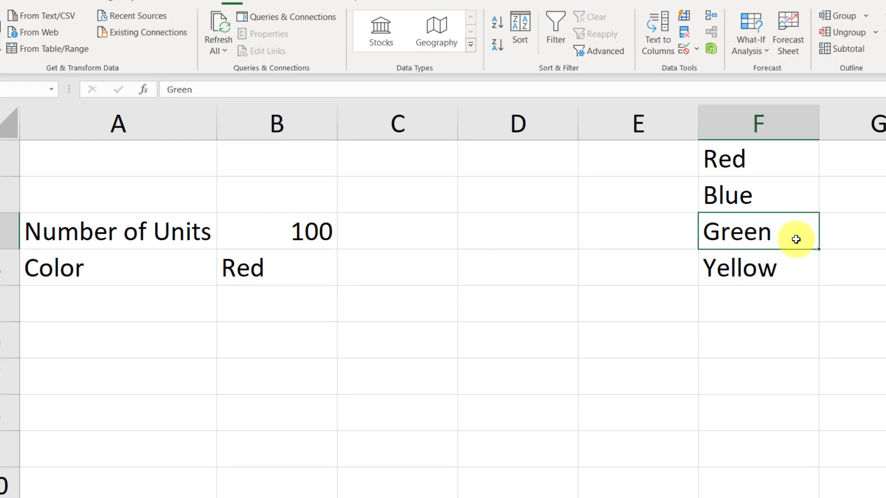
type("Orange")
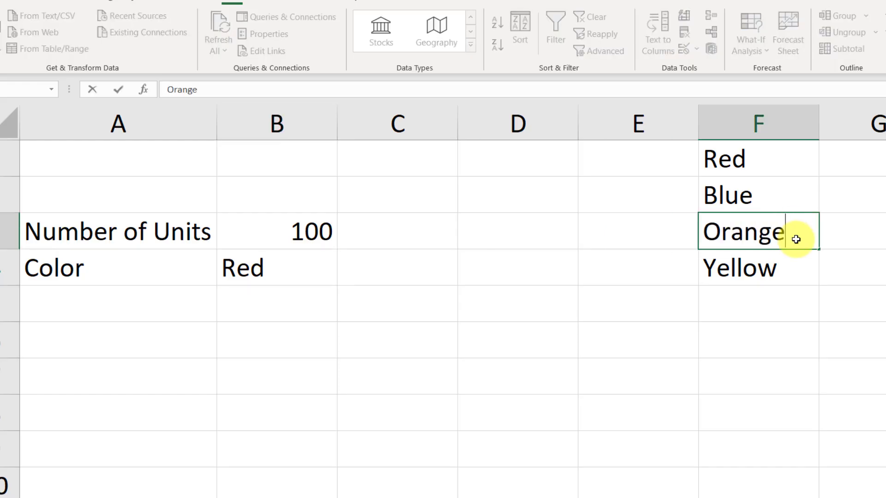
key("Return")
left_click(306, 274)
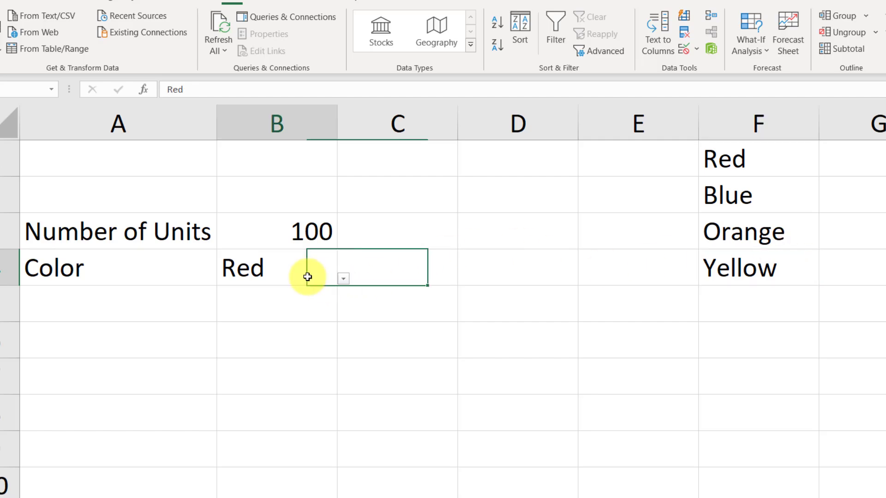
left_click(344, 279)
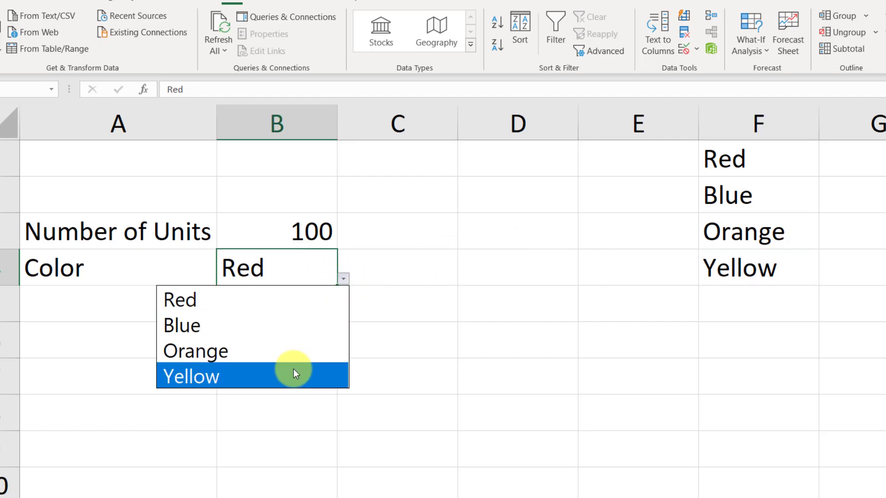
left_click(488, 277)
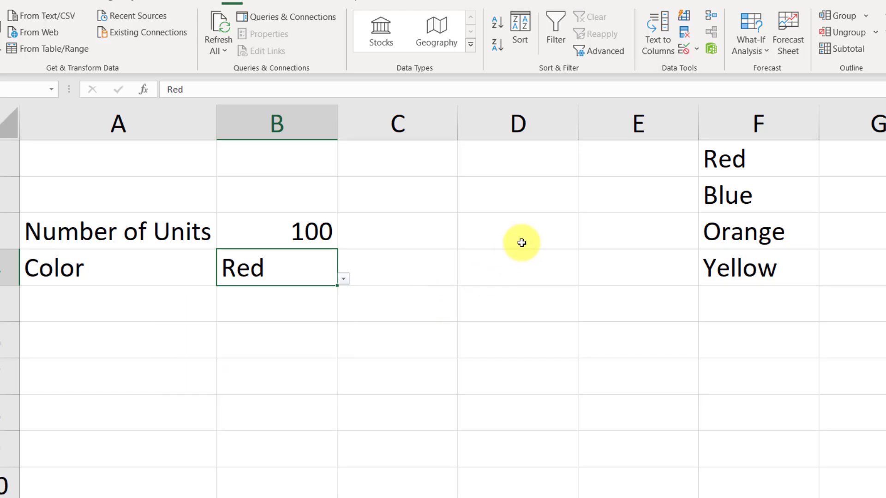
Switch the validation criteria for B4 to Custom
left_click(684, 48)
left_click(284, 211)
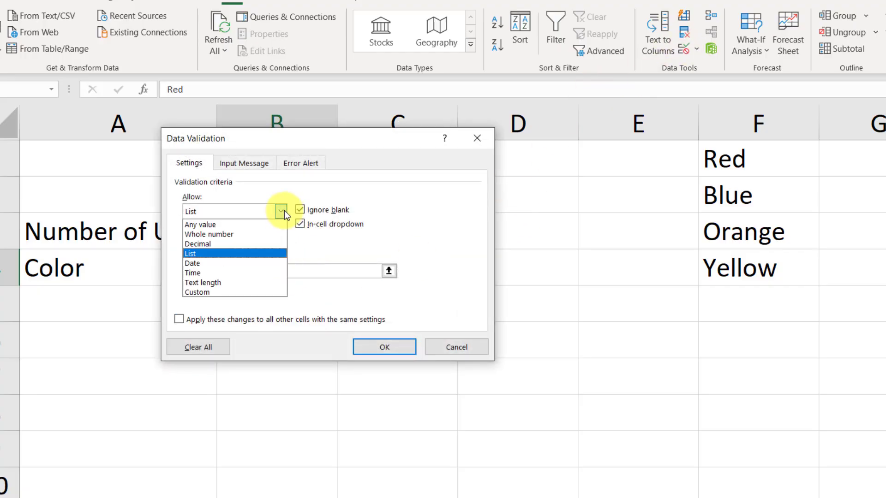
left_click(249, 291)
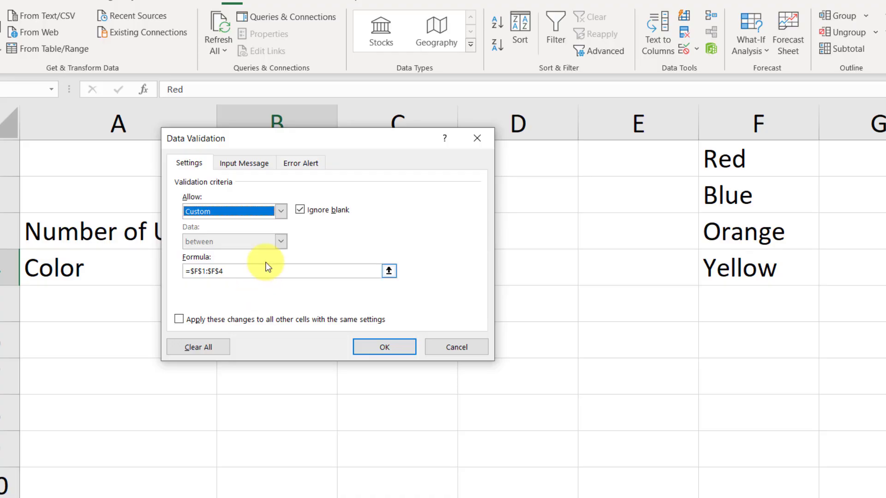